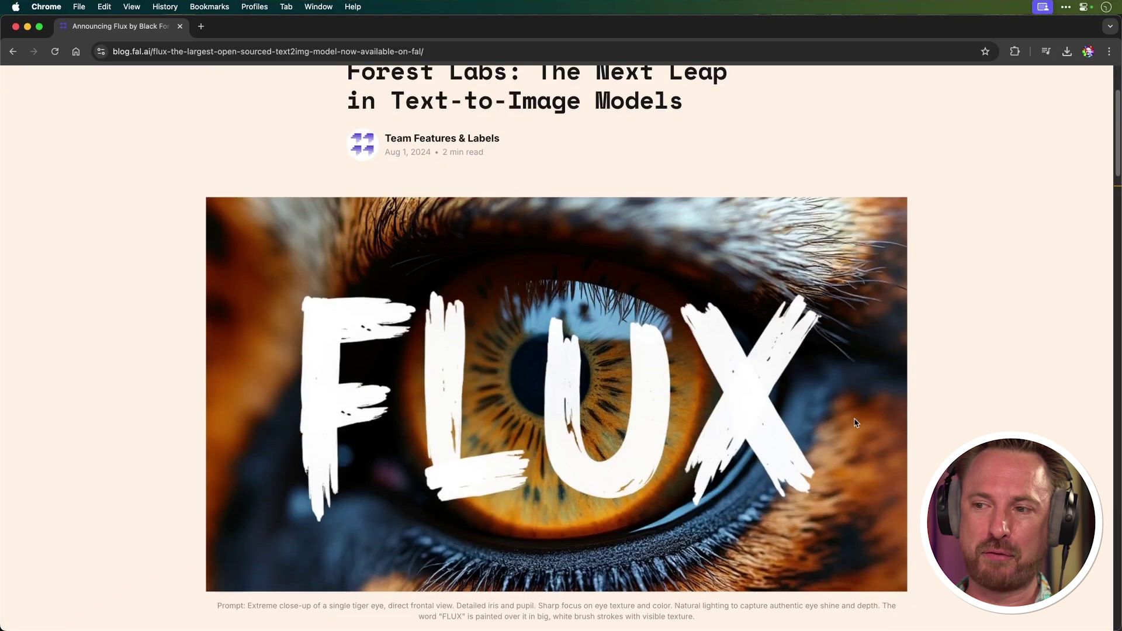
scroll(854, 423, down, 8)
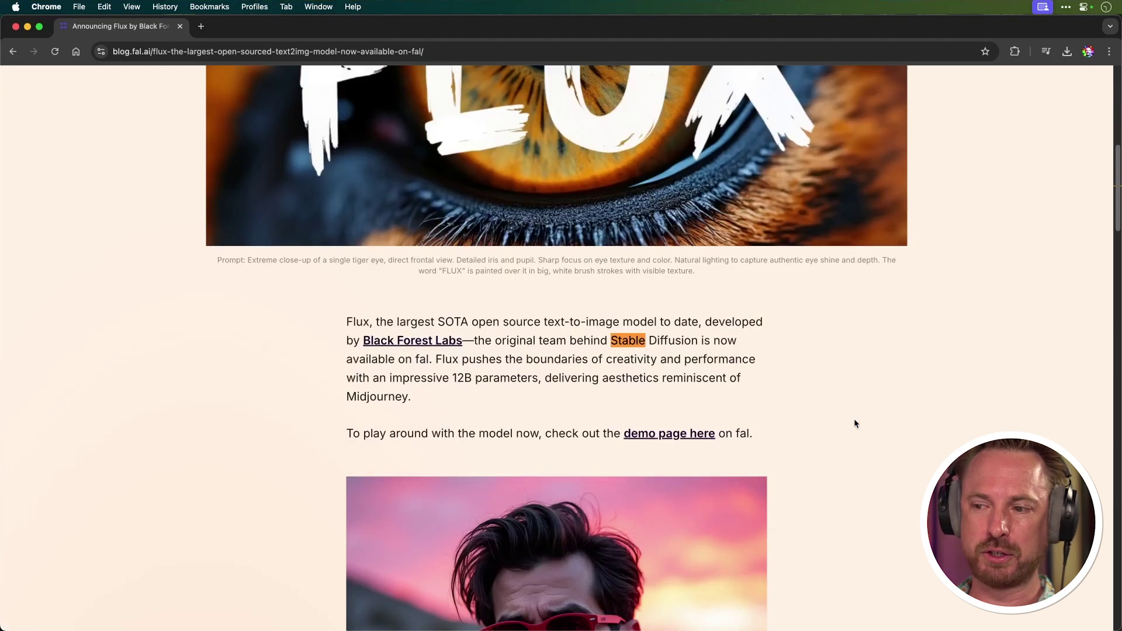
scroll(853, 419, down, 5)
scroll(852, 419, down, 4)
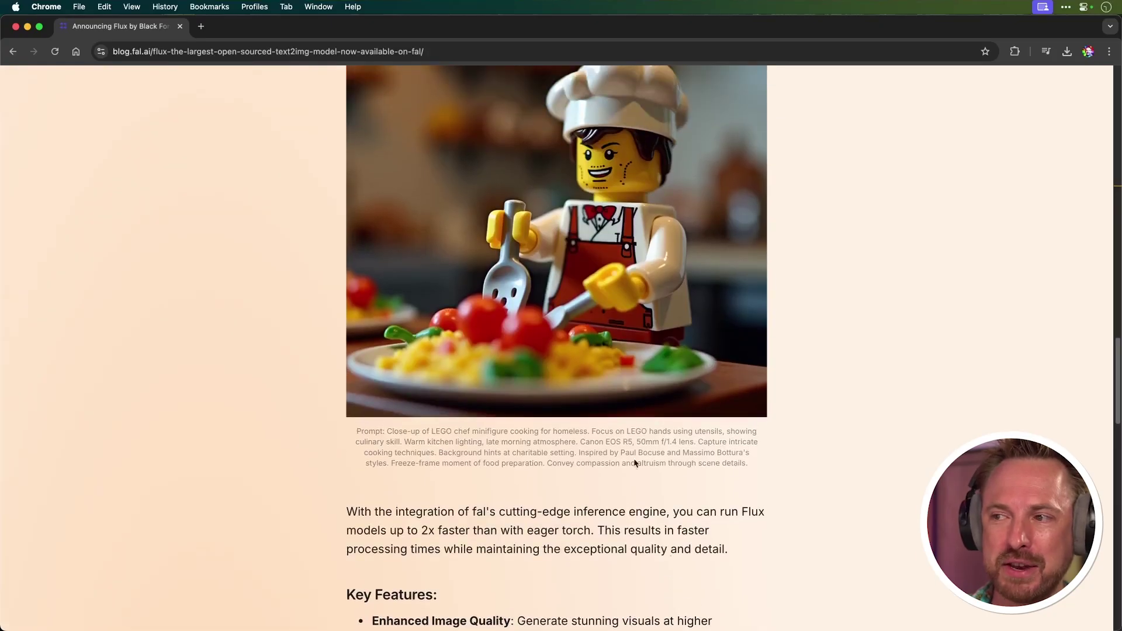
scroll(593, 350, down, 10)
scroll(593, 351, down, 1)
scroll(594, 350, up, 2)
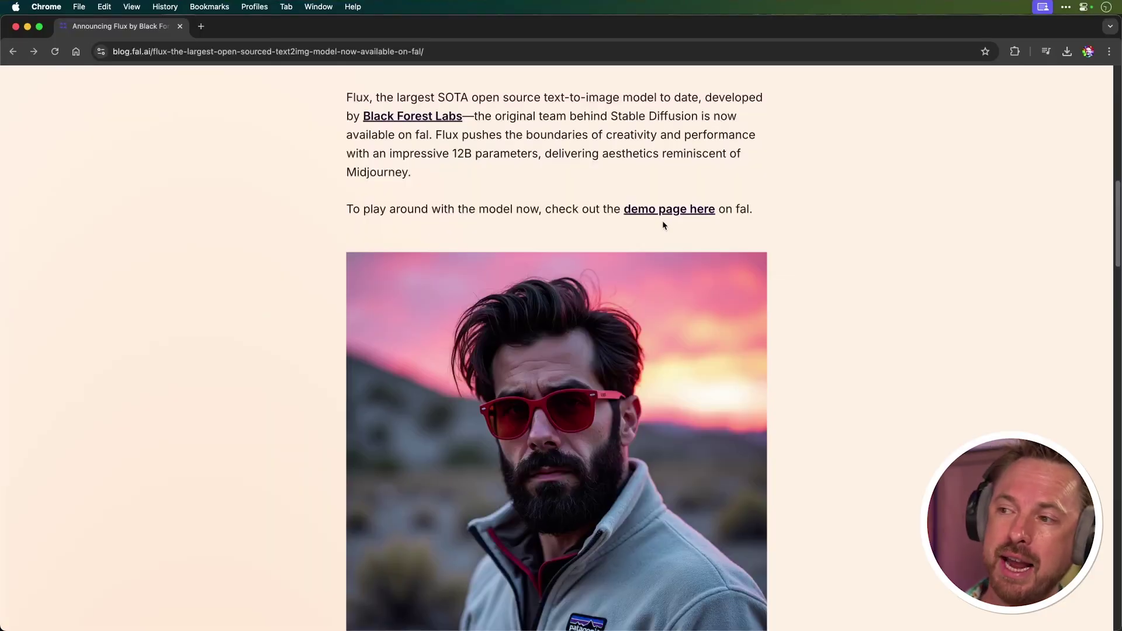
Step: Open the Flux demo page and paste the cheerful caped-man portrait prompt
click(669, 209)
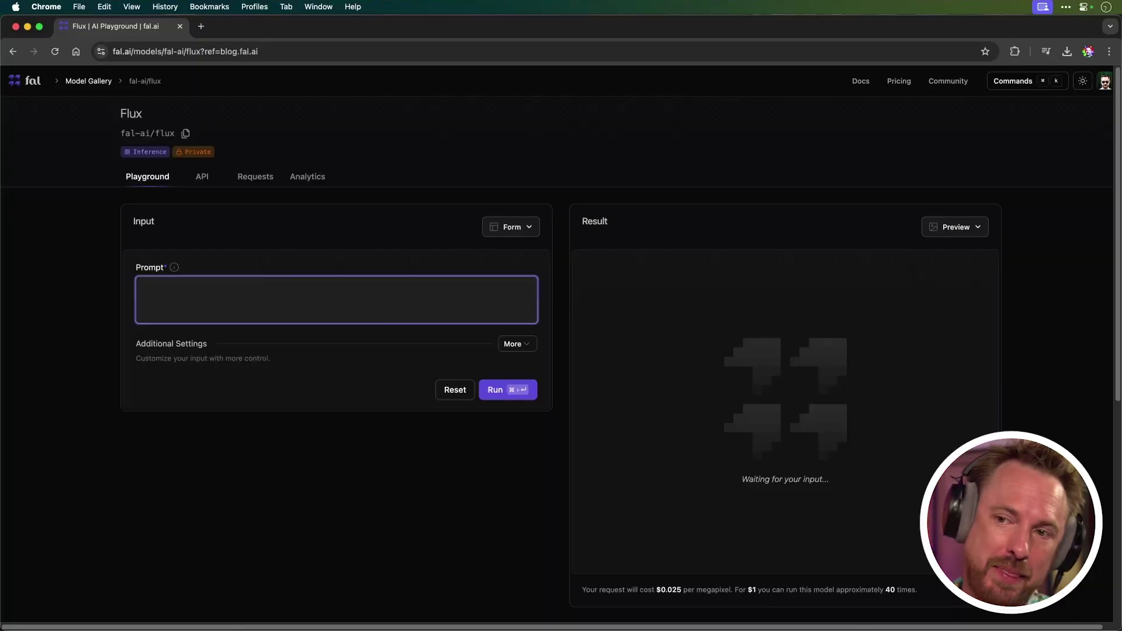
key(super+v)
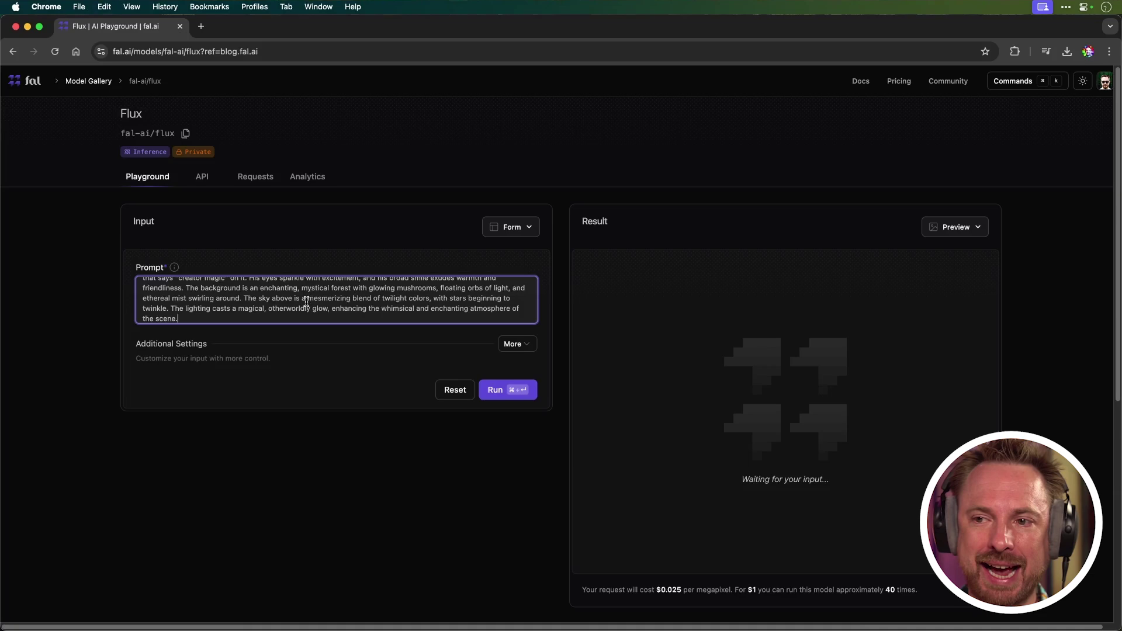
scroll(305, 303, up, 4)
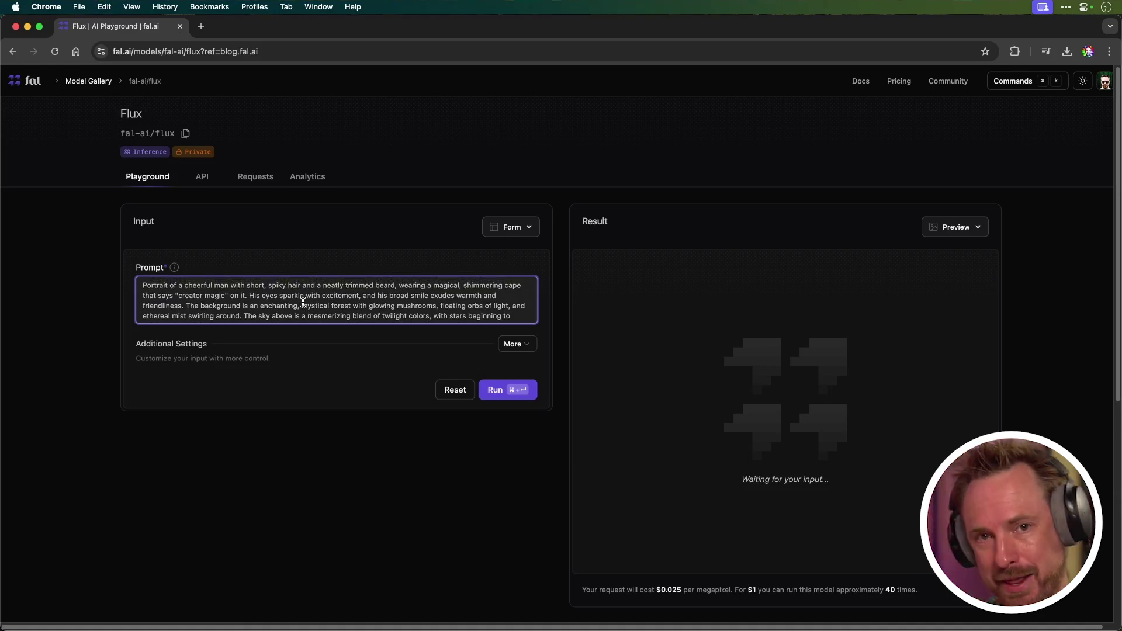
Step: Generate the smiling caped-man 'Creator magic' portrait with Flux, running it twice
click(533, 391)
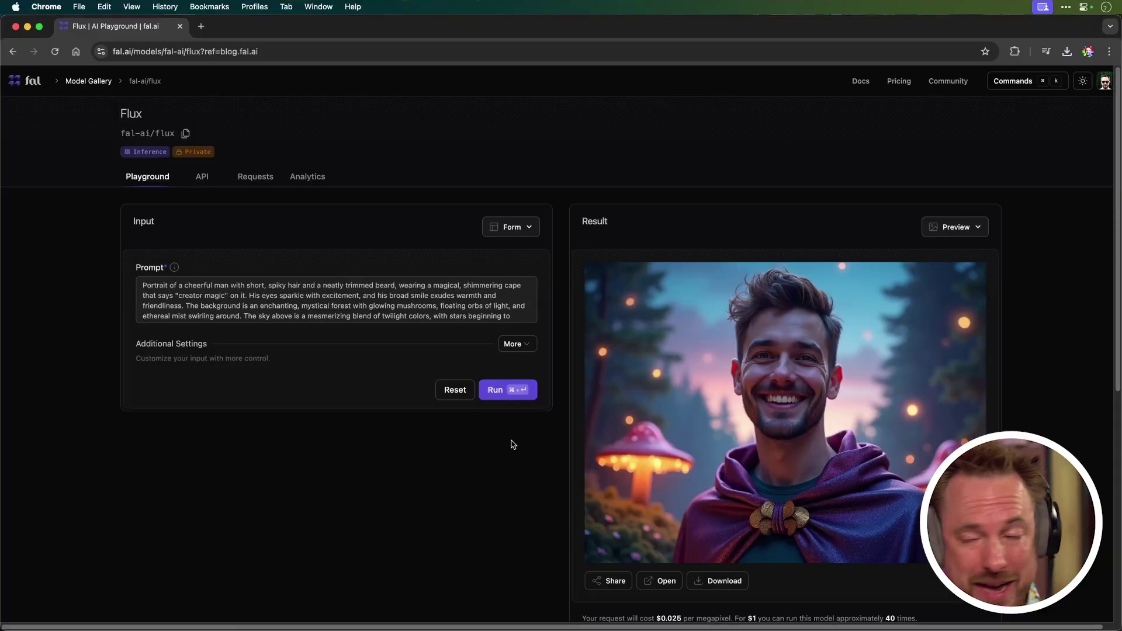
click(505, 391)
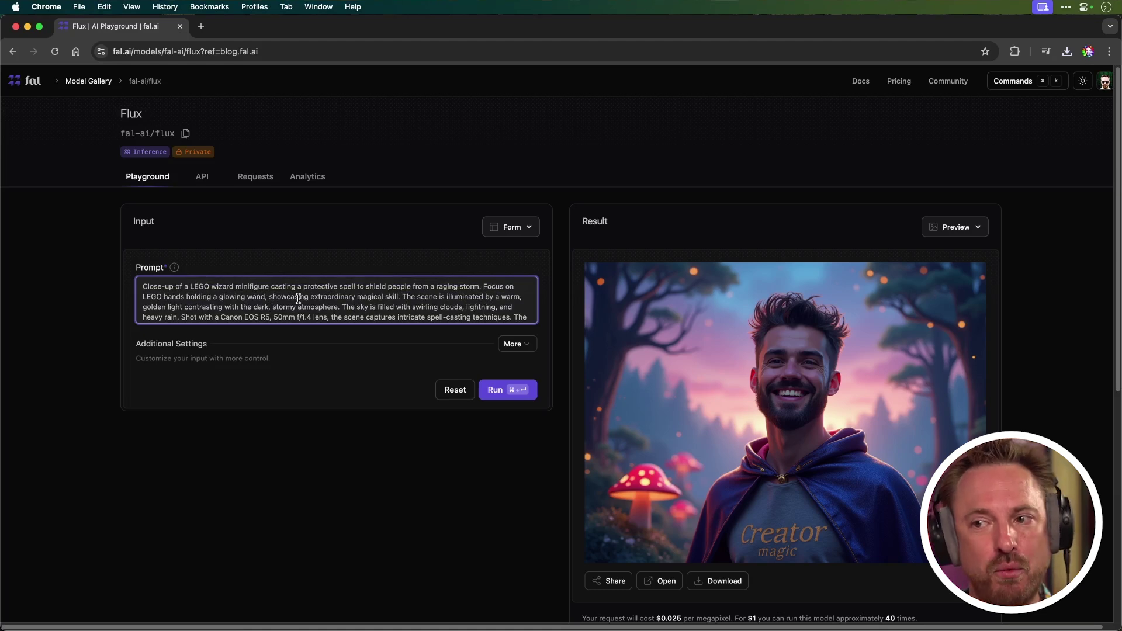
scroll(312, 296, down, 1)
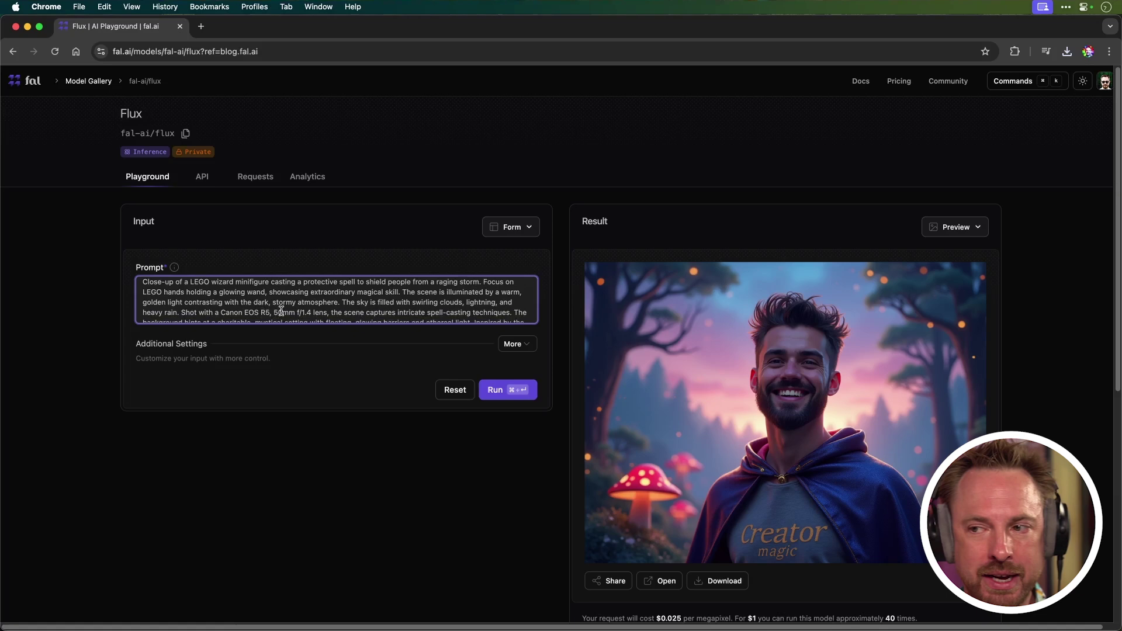
scroll(280, 311, down, 3)
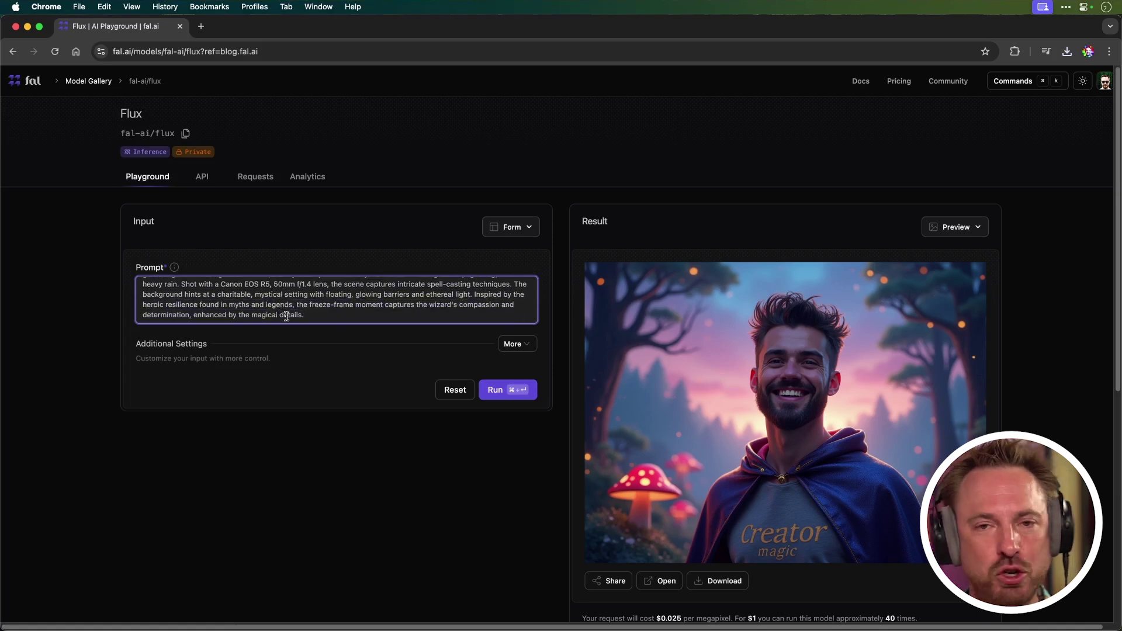
Step: Run Flux on the LEGO wizard storm prompt to get the spell-casting image
click(487, 397)
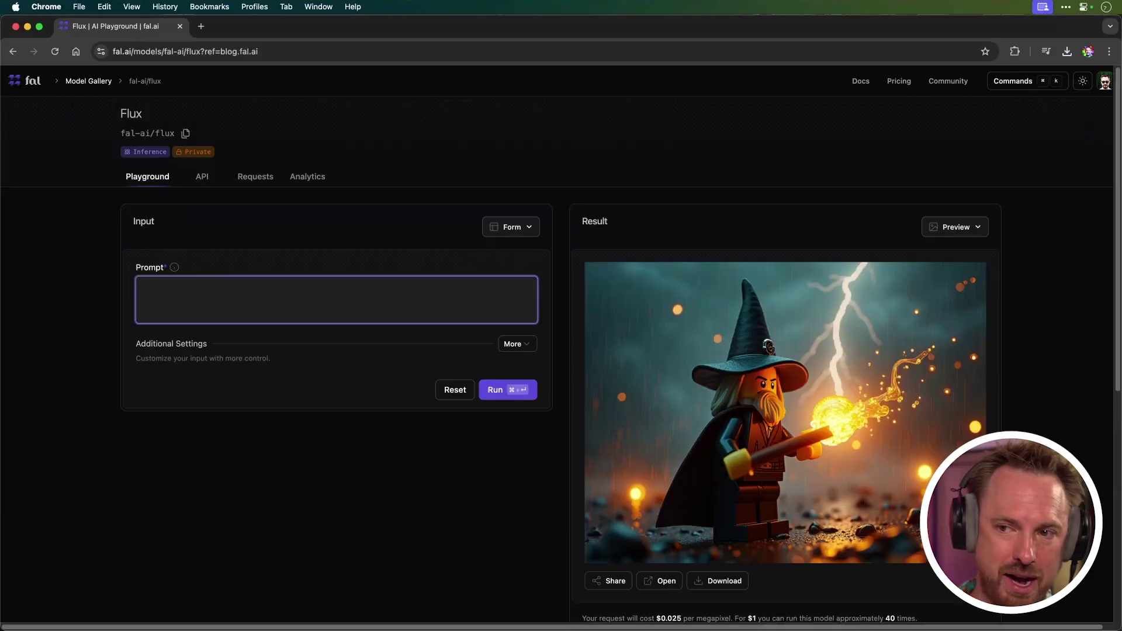
Step: Generate the dragon-eye image painted with 'subscribe to creator magic' in Flux
text(Extreme close-up of a dragon's eye, direct frontal view. Detailed iris and pupil, with scales surrounding the eye. Sharp focus on eye texture and vibrant colors. Enchanted lighting captures the mystical shine and depth of the eye. The text "subscribe to creator magic" is painted over it in big, white brush strokes with visible texture, adding an element of intrigue and fantasy to the image.)
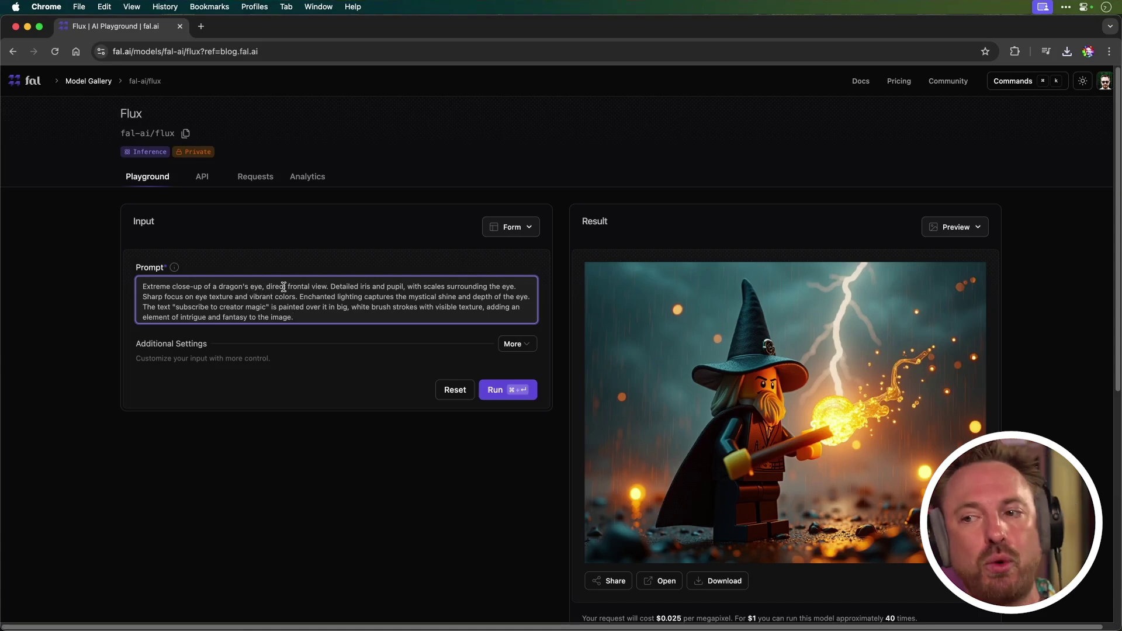
click(506, 389)
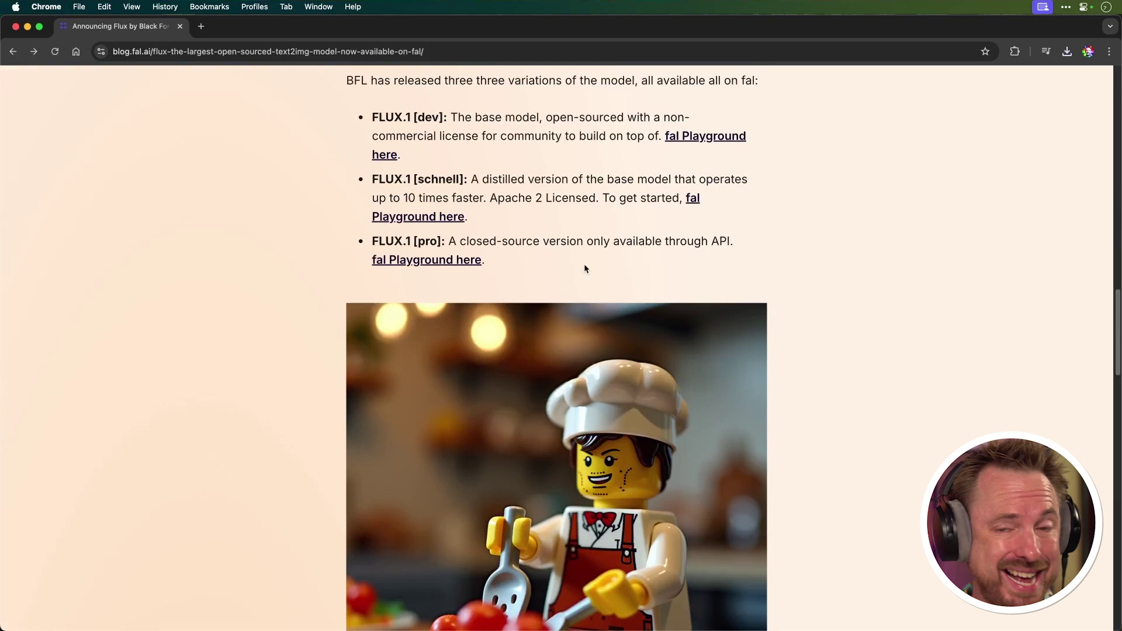
scroll(541, 265, up, 1)
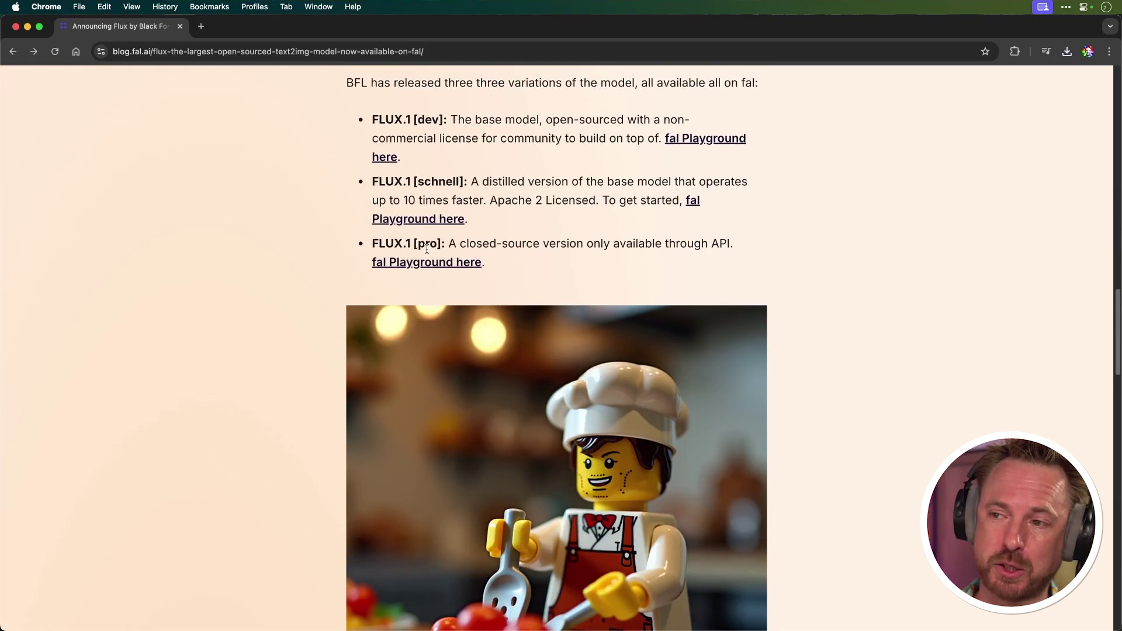
Step: Open the FLUX.1 [pro] playground from the blog's variants section
click(428, 262)
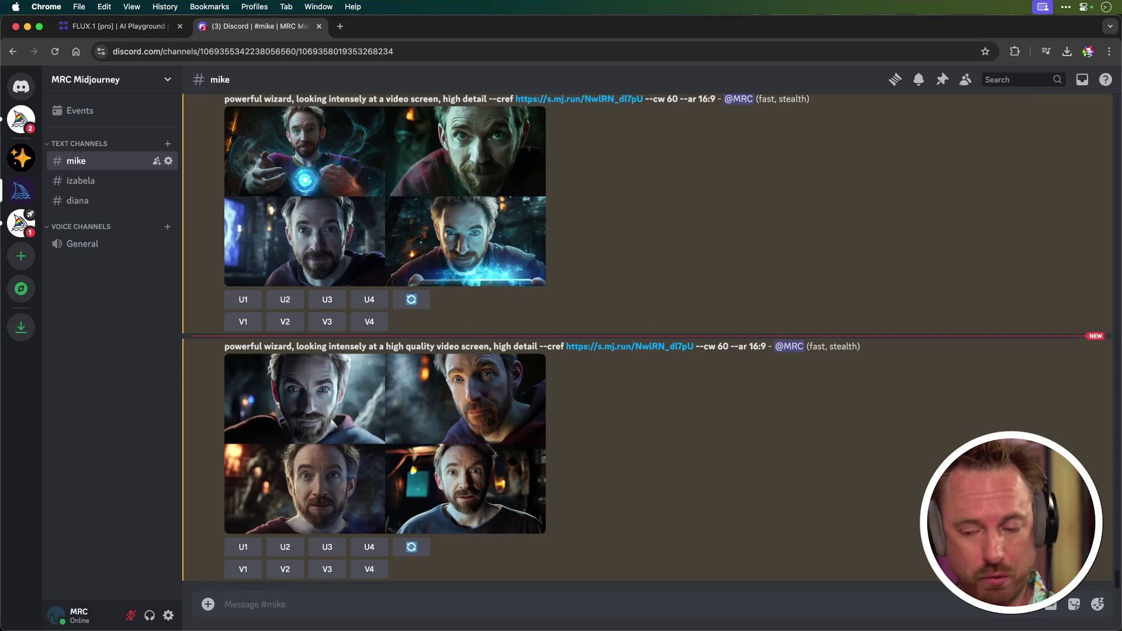
text(/im)
Step: Submit the dragon-eye prompt to Midjourney with /imagine
key(Tab)
key(ctrl+v)
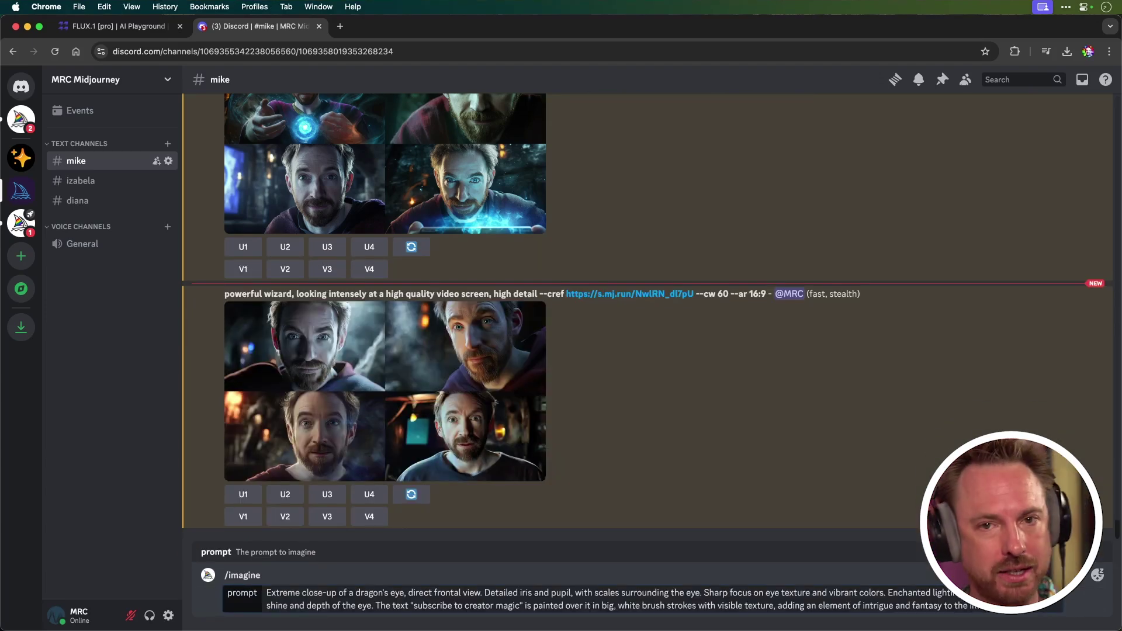
key(Return)
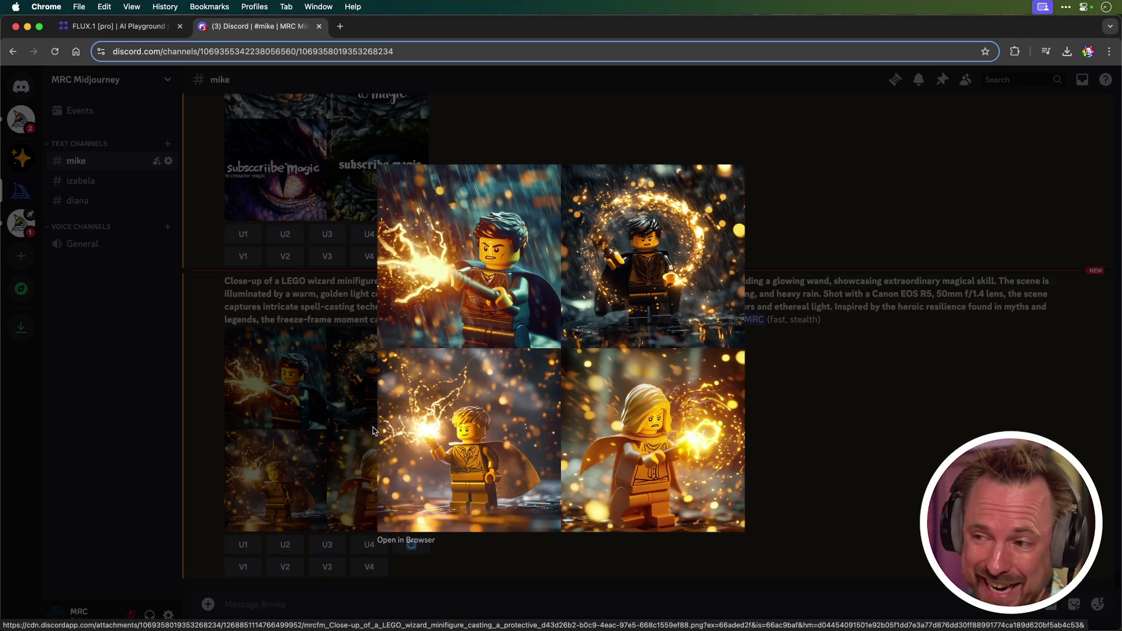
Step: Close the enlarged LEGO grid and submit the 'powerful wizard... video screen' prompt via /imagine
click(762, 425)
text(/imag)
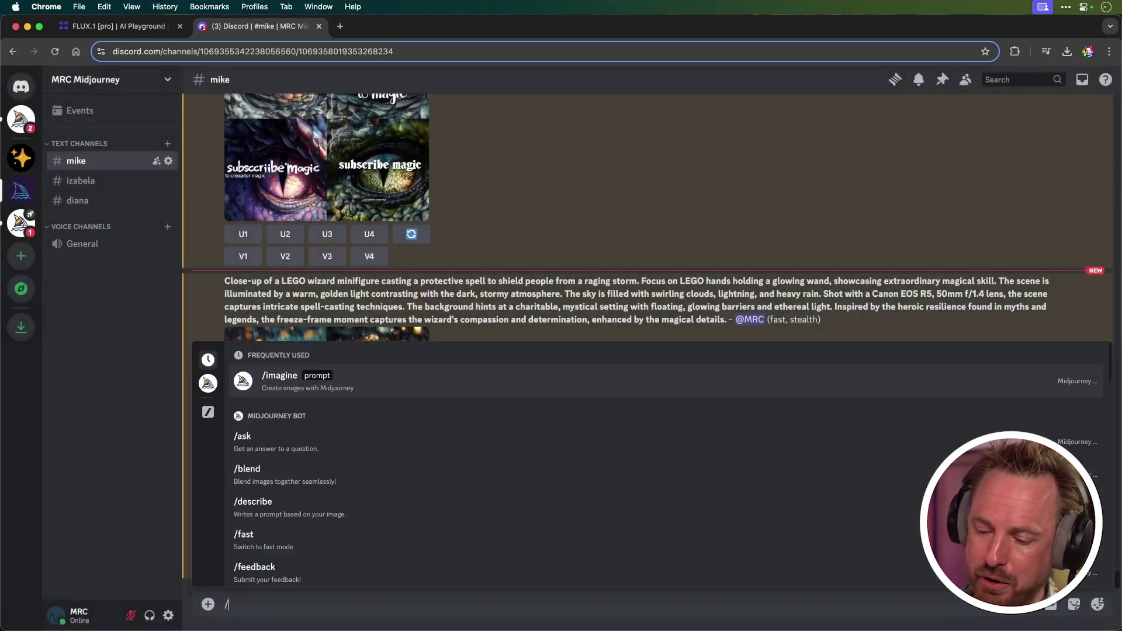
key(Return)
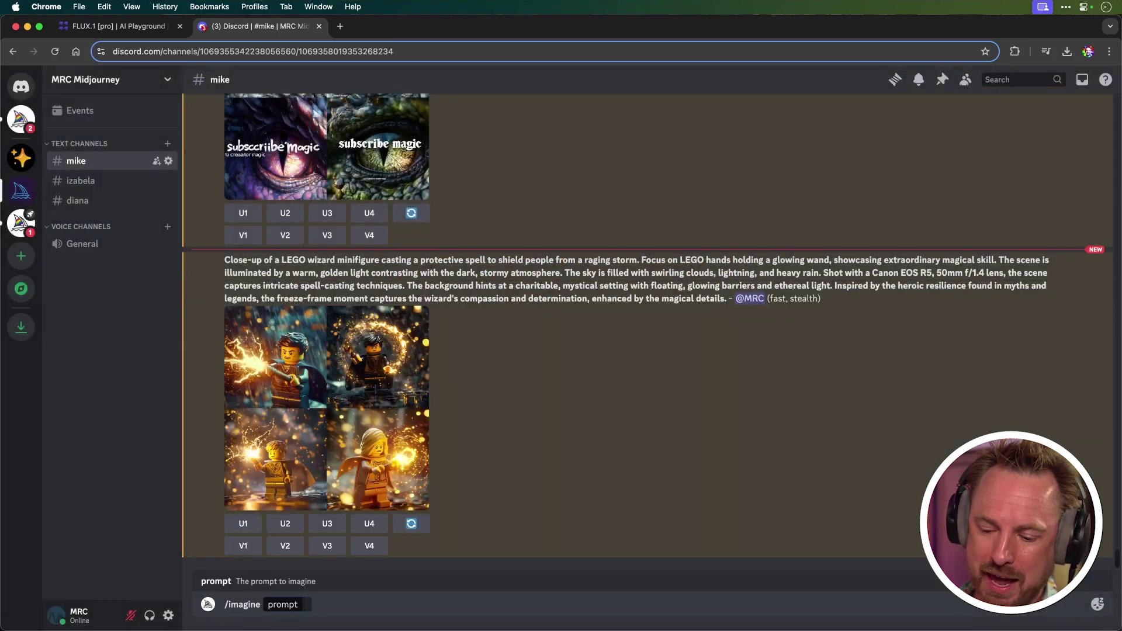
key(super+v)
key(Return)
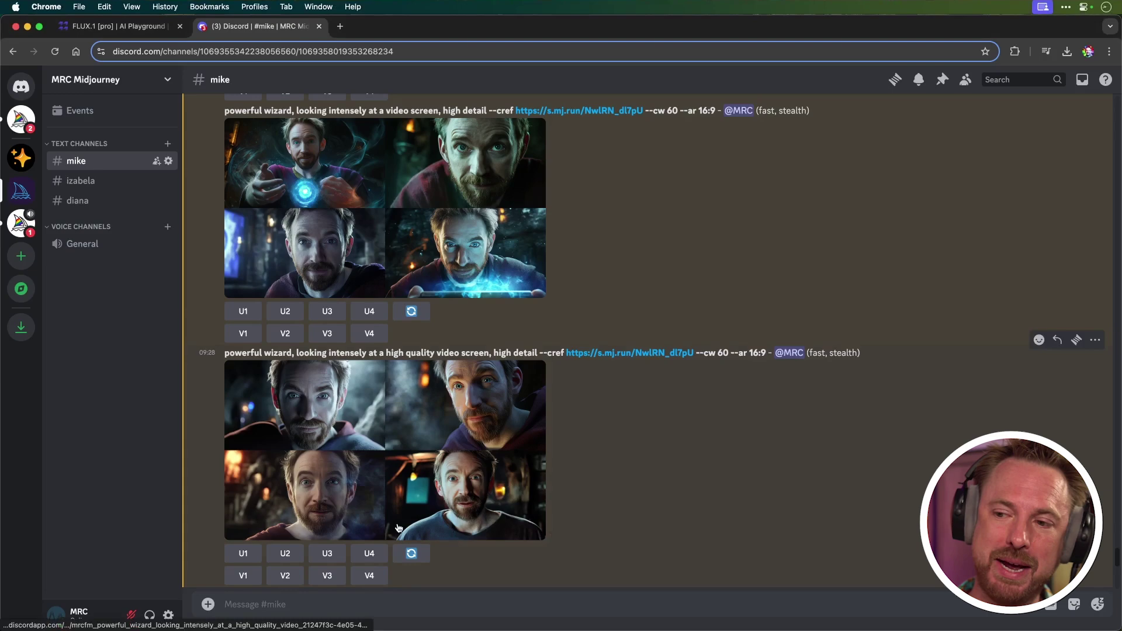
Step: Preview the video-screen wizard grid full size, then upscale its third image with U3
click(369, 409)
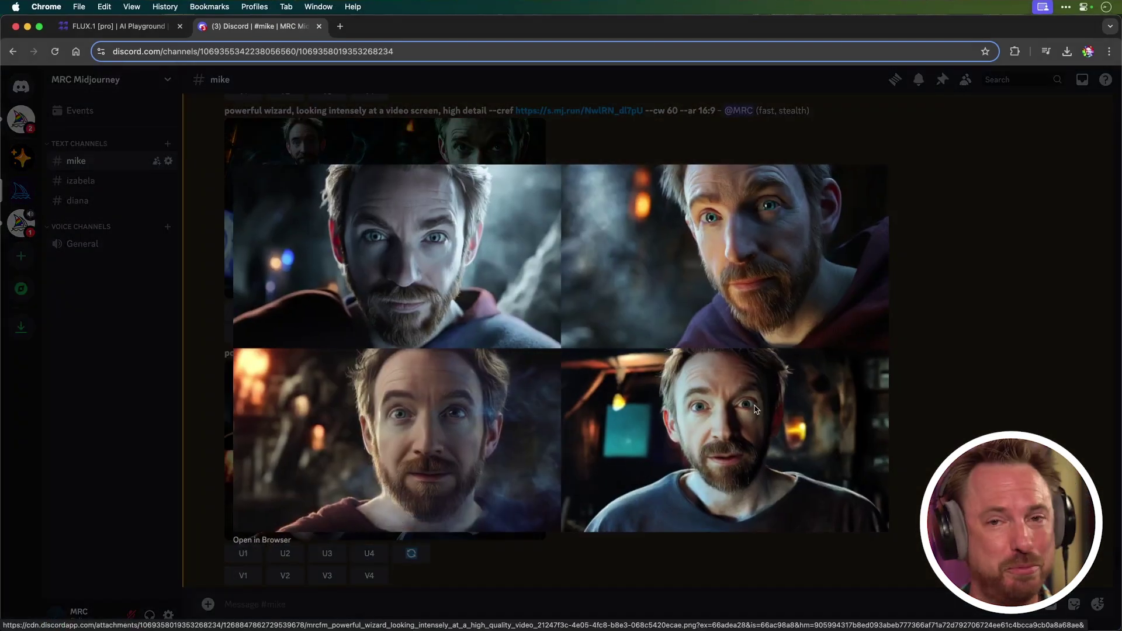
click(1006, 415)
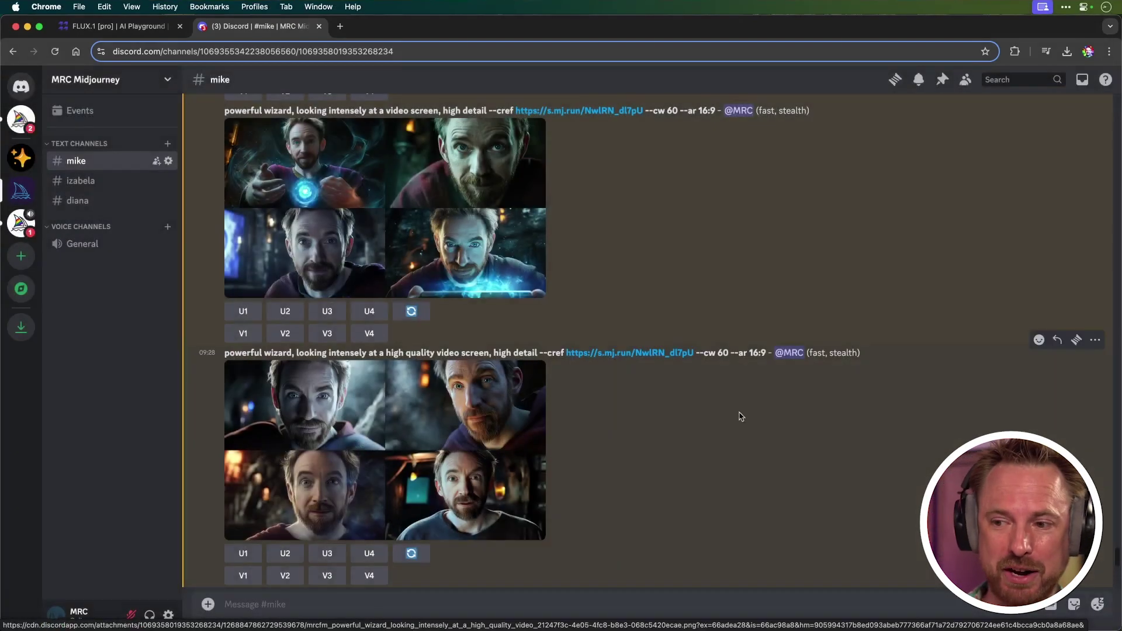
click(327, 553)
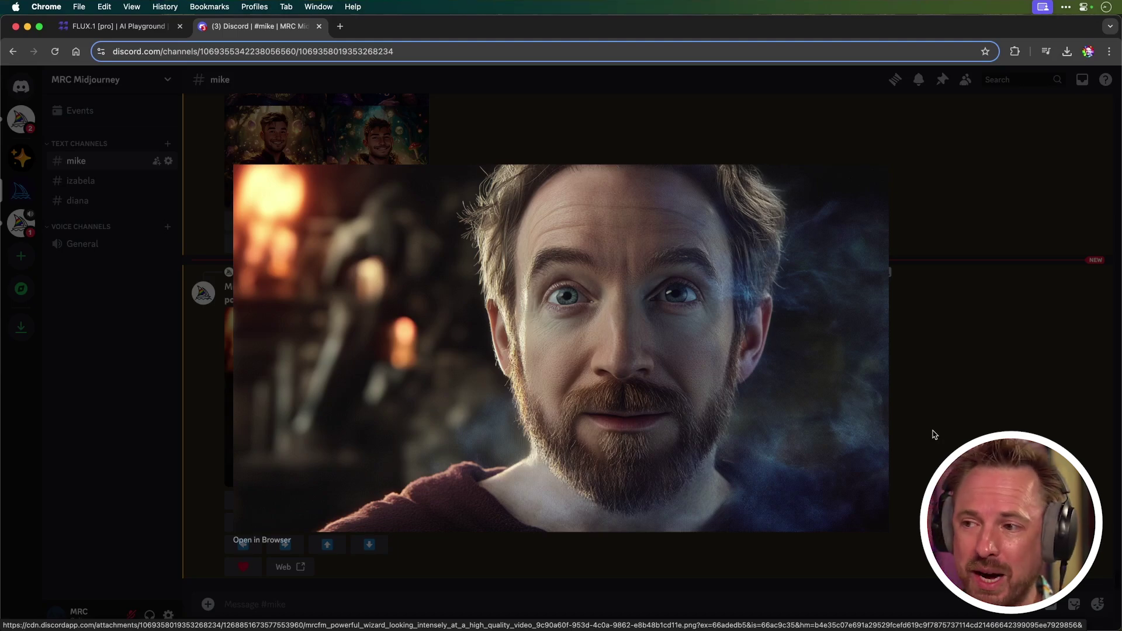
Step: Close the full-size upscaled wizard image
click(934, 434)
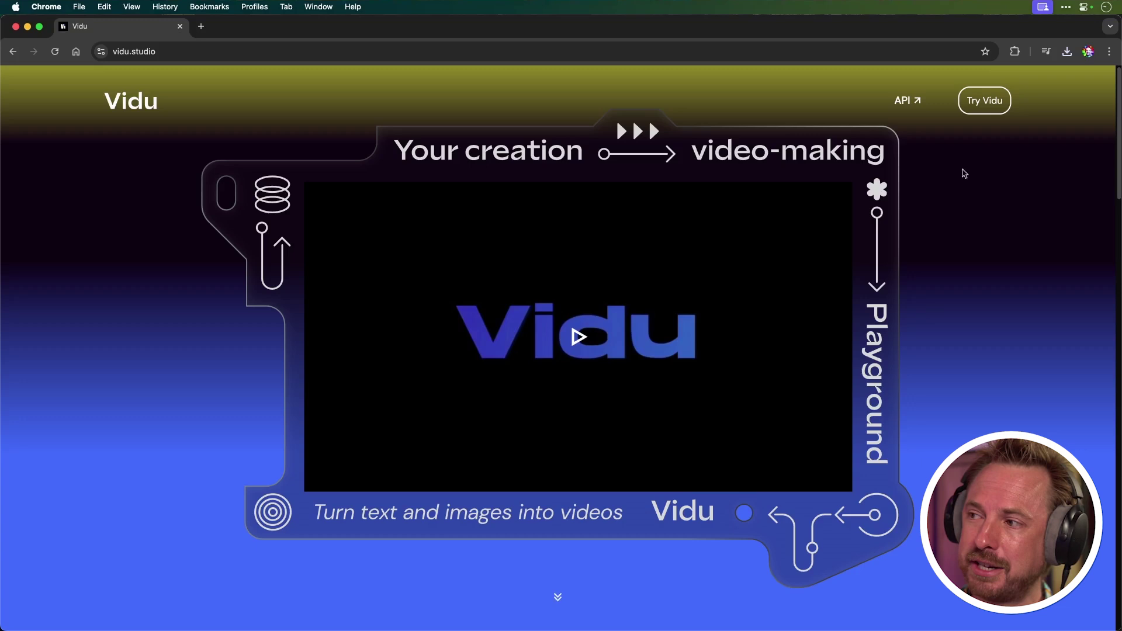
Step: Sign in to Vidu and check the plan and 80-credit balance
click(989, 100)
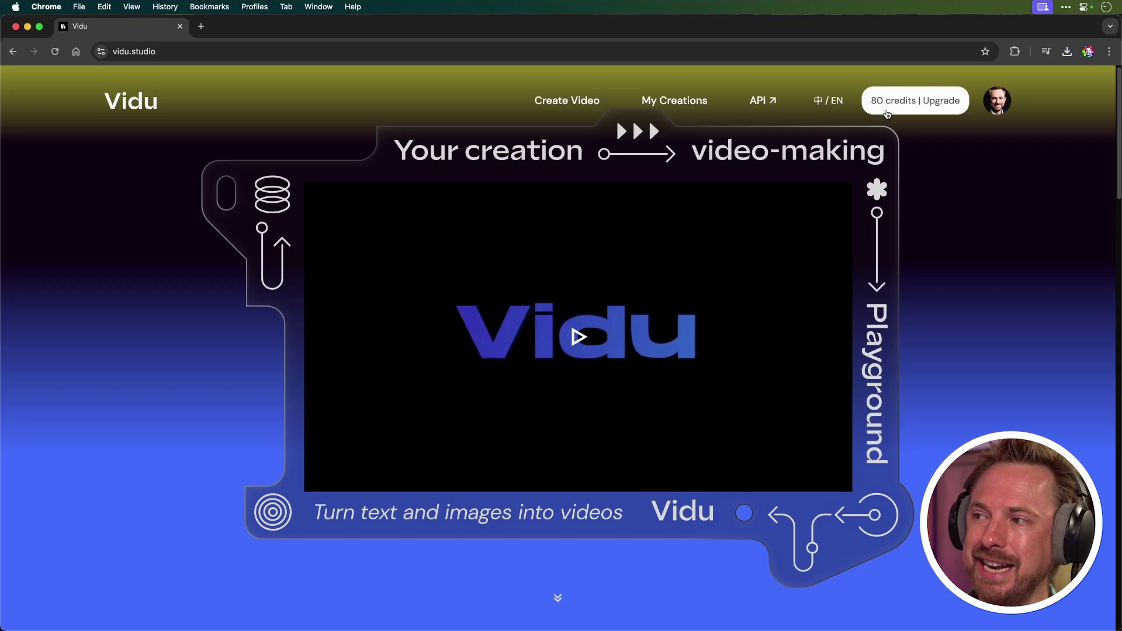
click(885, 109)
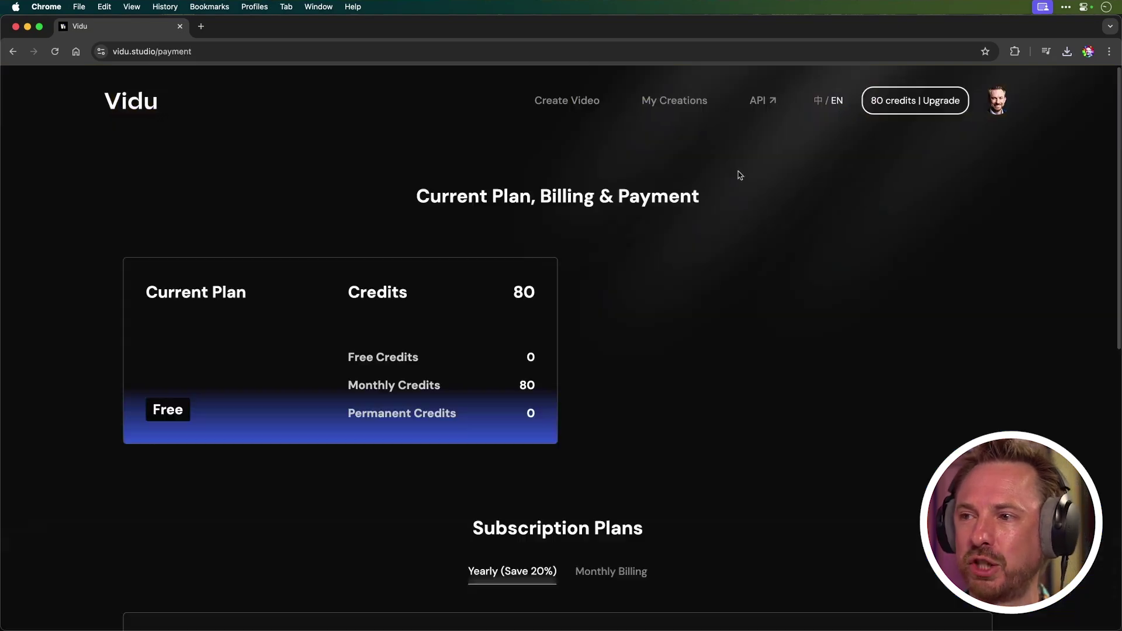
scroll(477, 327, down, 5)
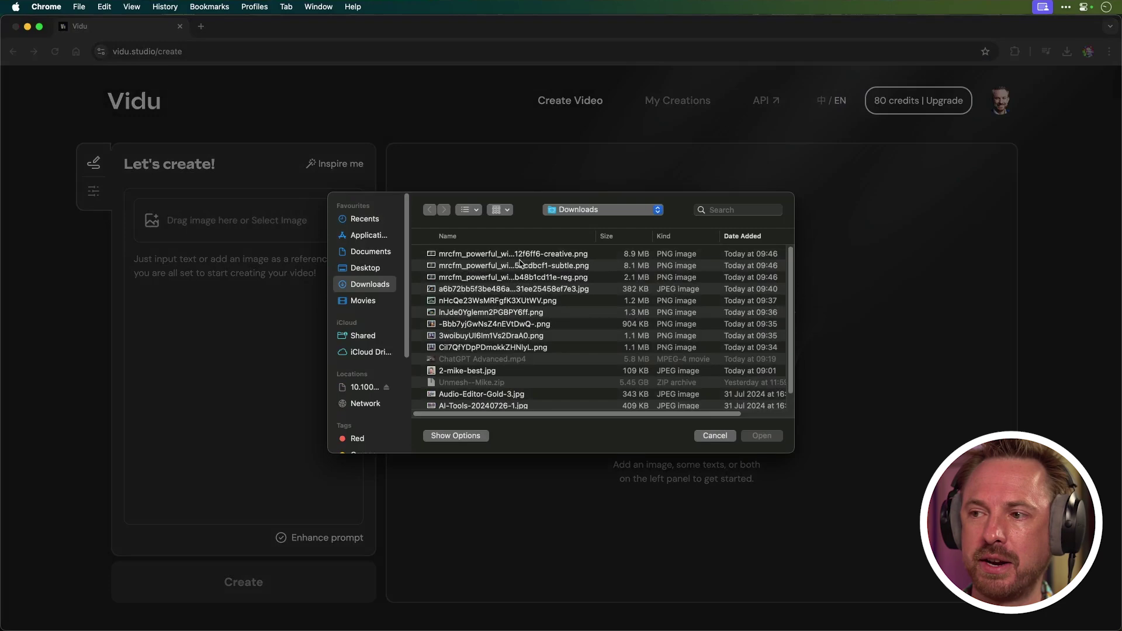
Step: Upload the upscaled wizard PNG from Downloads and turn it into a 4-second video
double_click(518, 265)
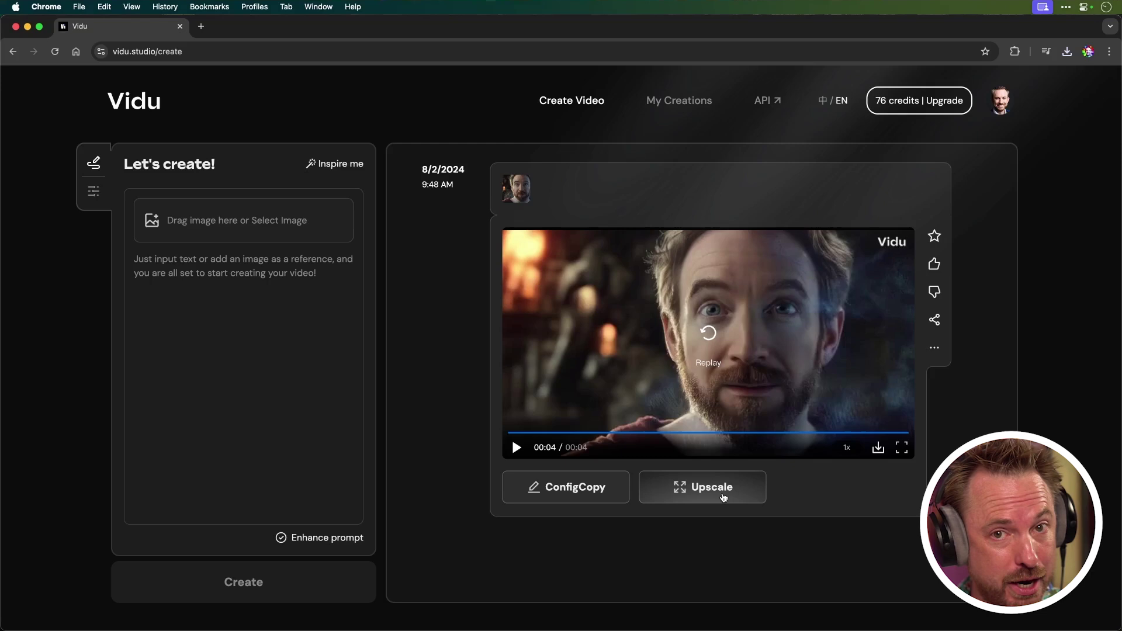
Step: Upscale the wizard video to HD with the Stable option for 4 credits
click(723, 496)
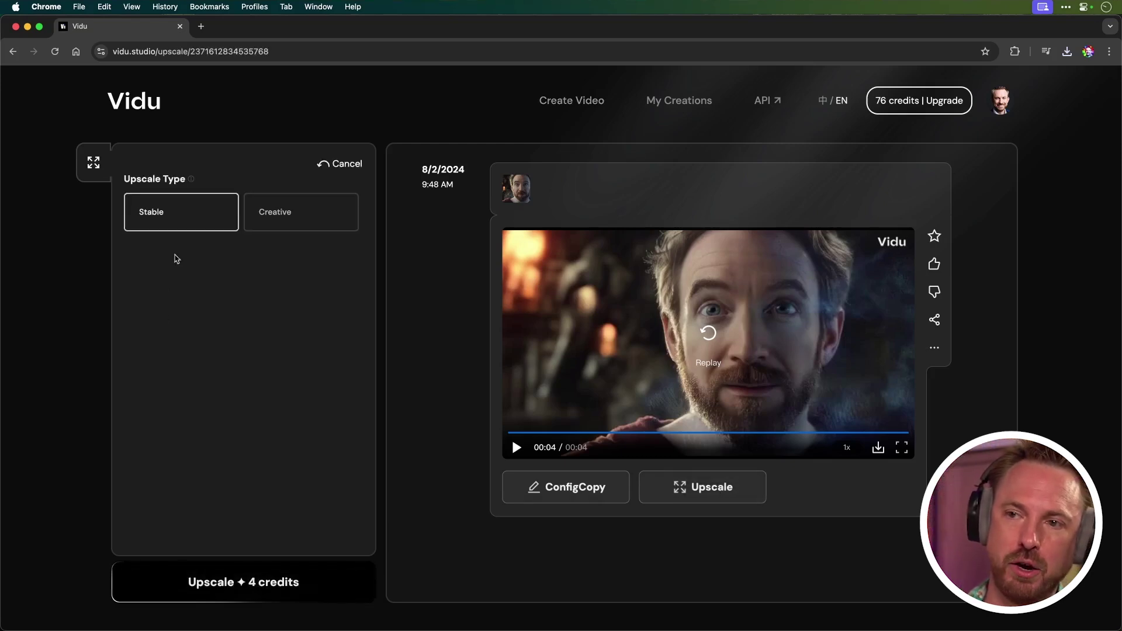
click(328, 577)
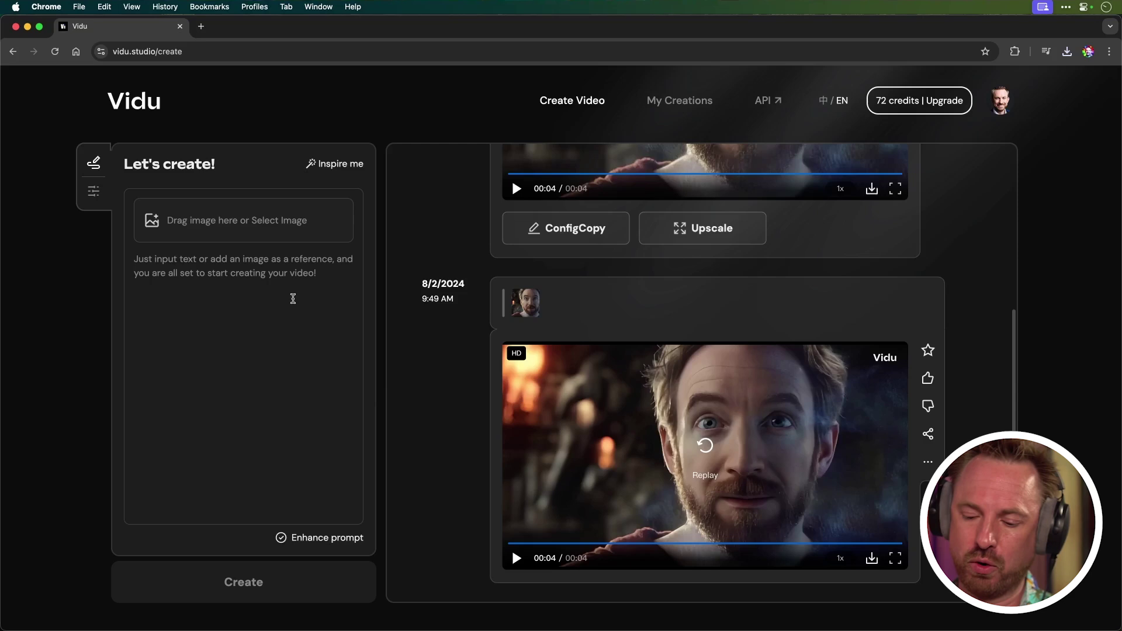
text(A red fire br)
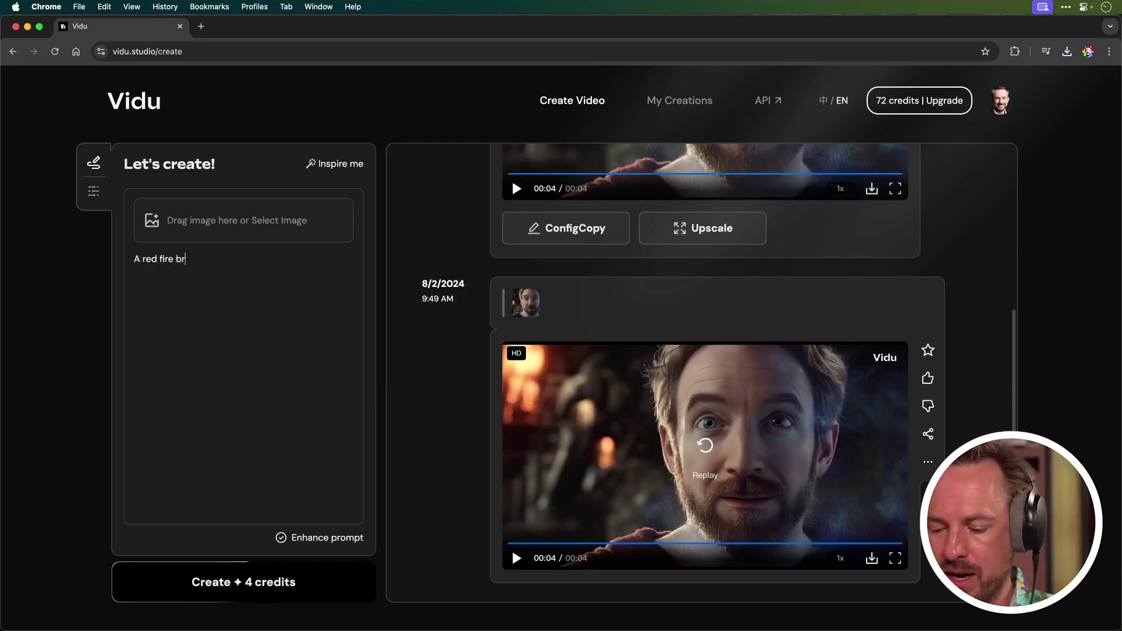
text(eating dragon)
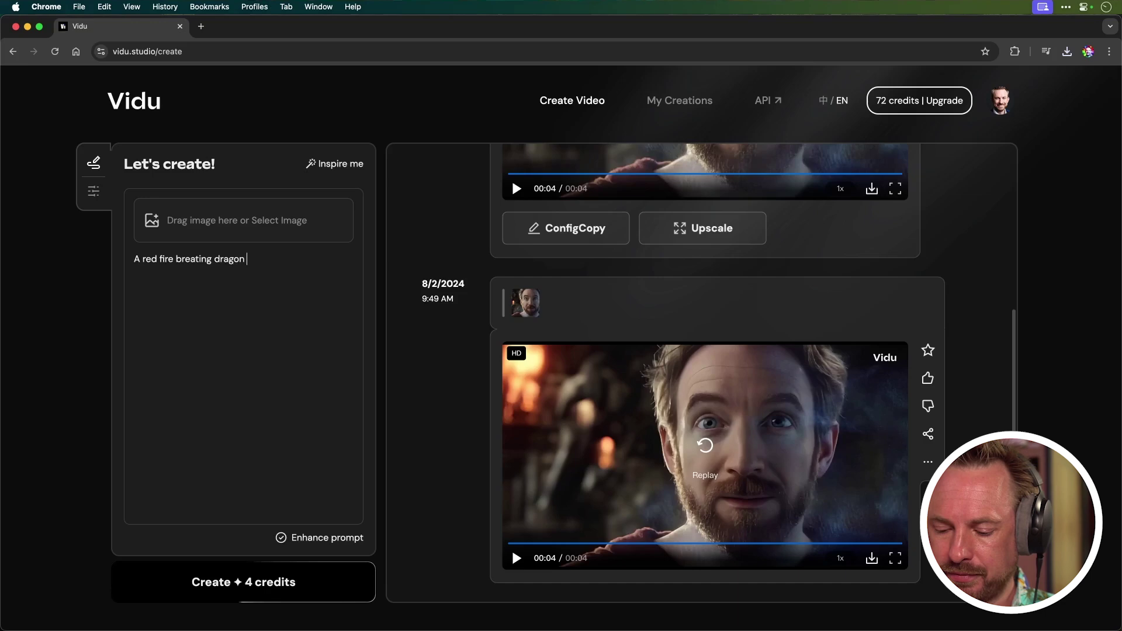
text(the E)
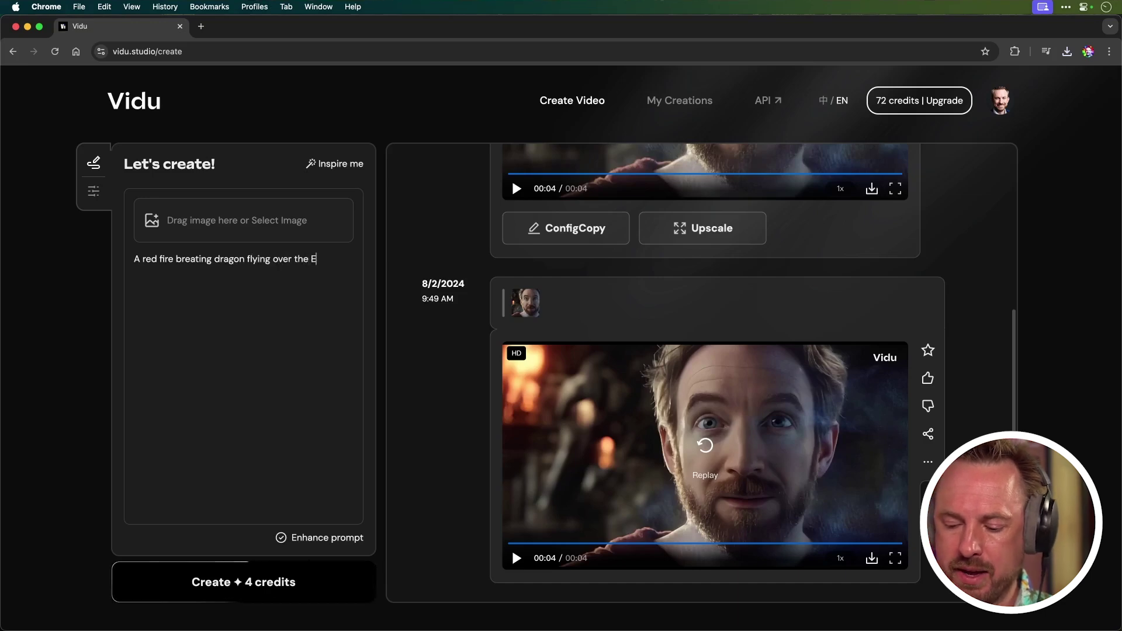
text(ng)
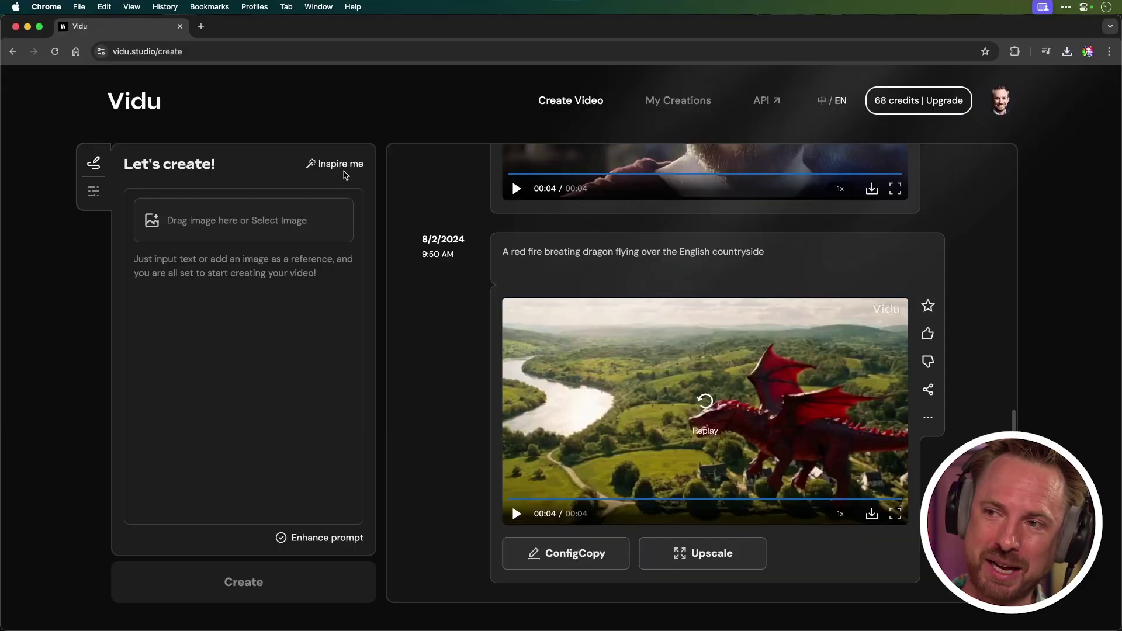
Step: Generate a video from the Inspire me tea-sipping prompt for 4 credits, then show style and duration settings
click(340, 164)
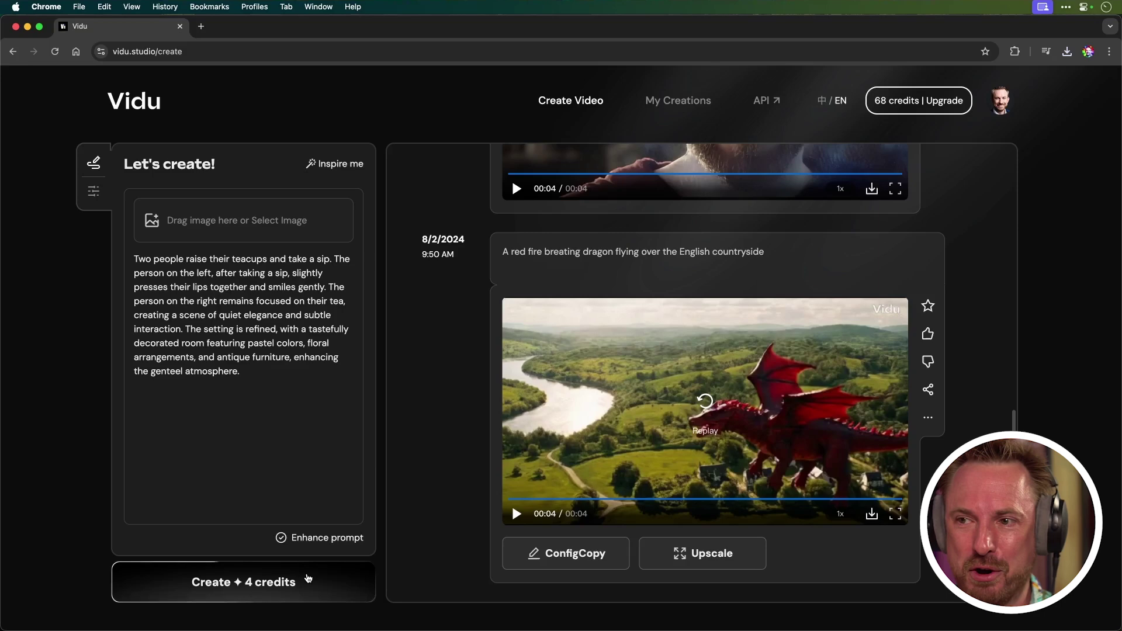
click(307, 578)
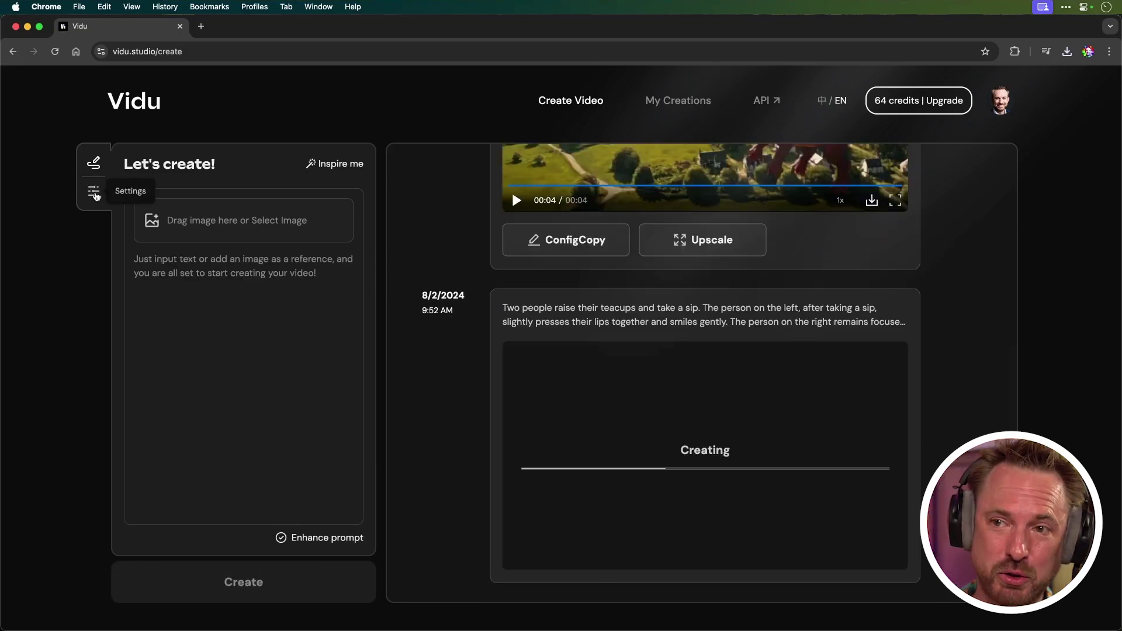
click(94, 191)
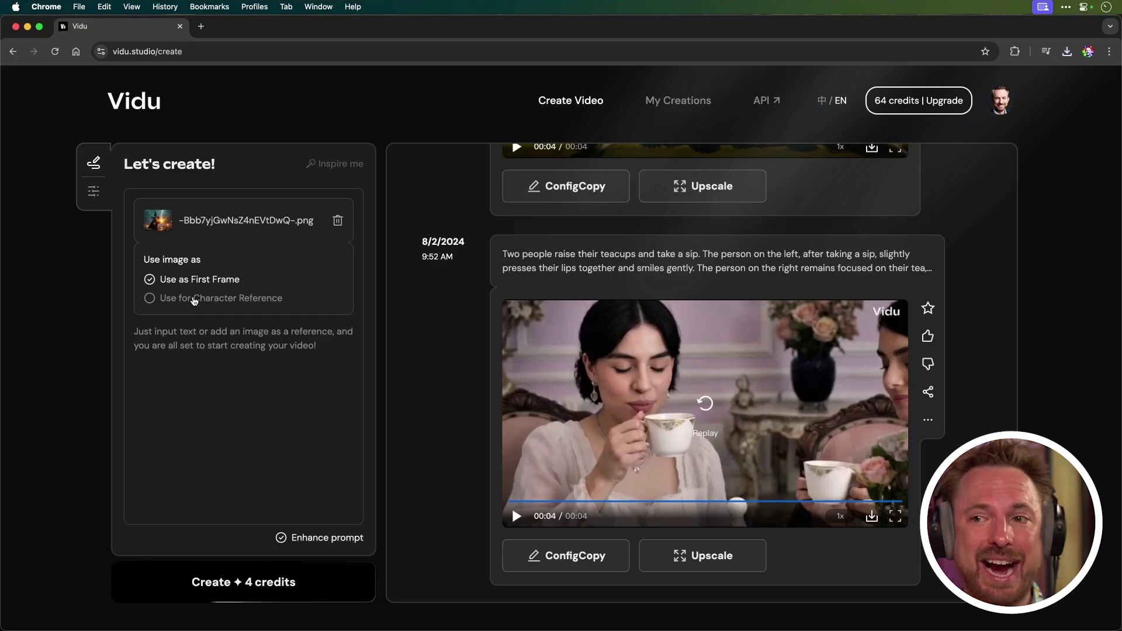
Step: Create a 4-credit video from the uploaded PNG as first frame, without a text prompt
click(176, 572)
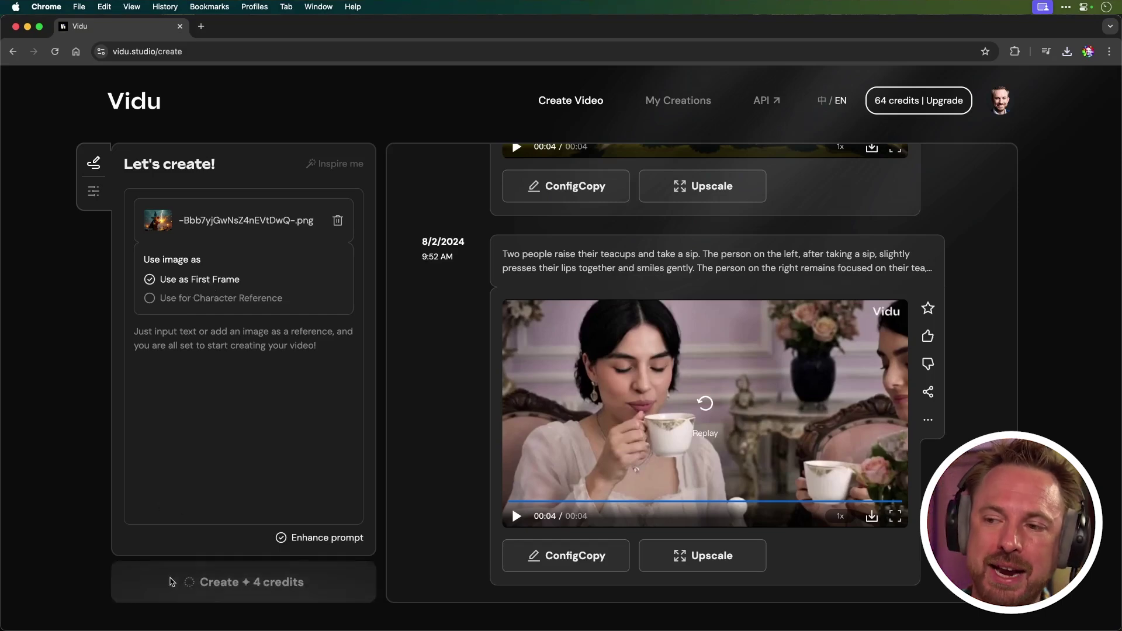
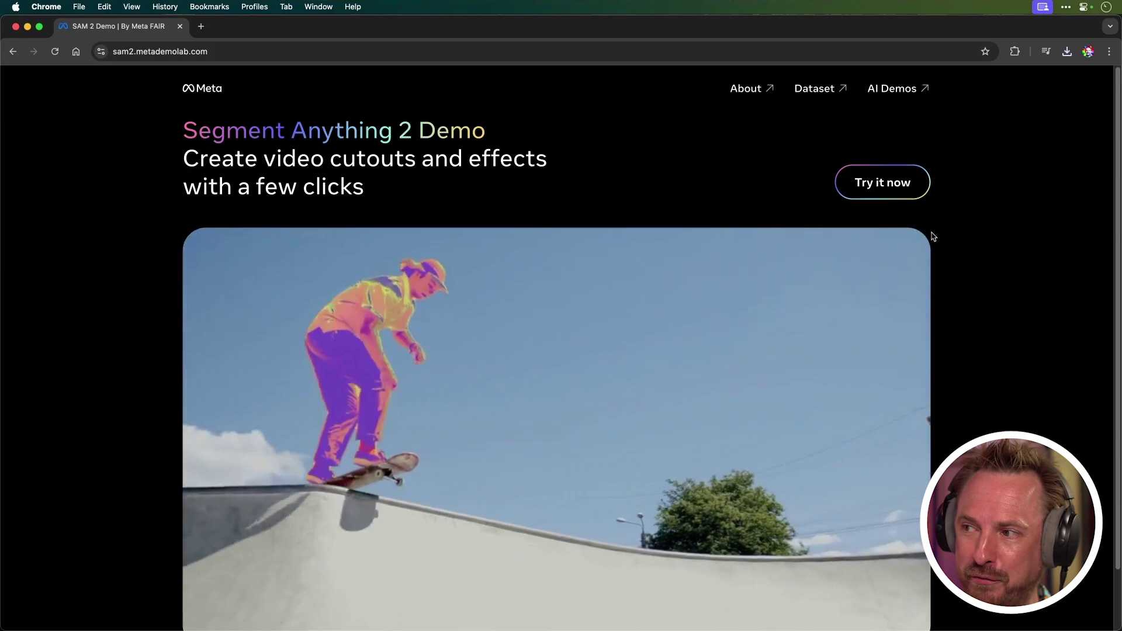
Step: Start the demo, select the soccer ball in the sample video, and track it
click(882, 182)
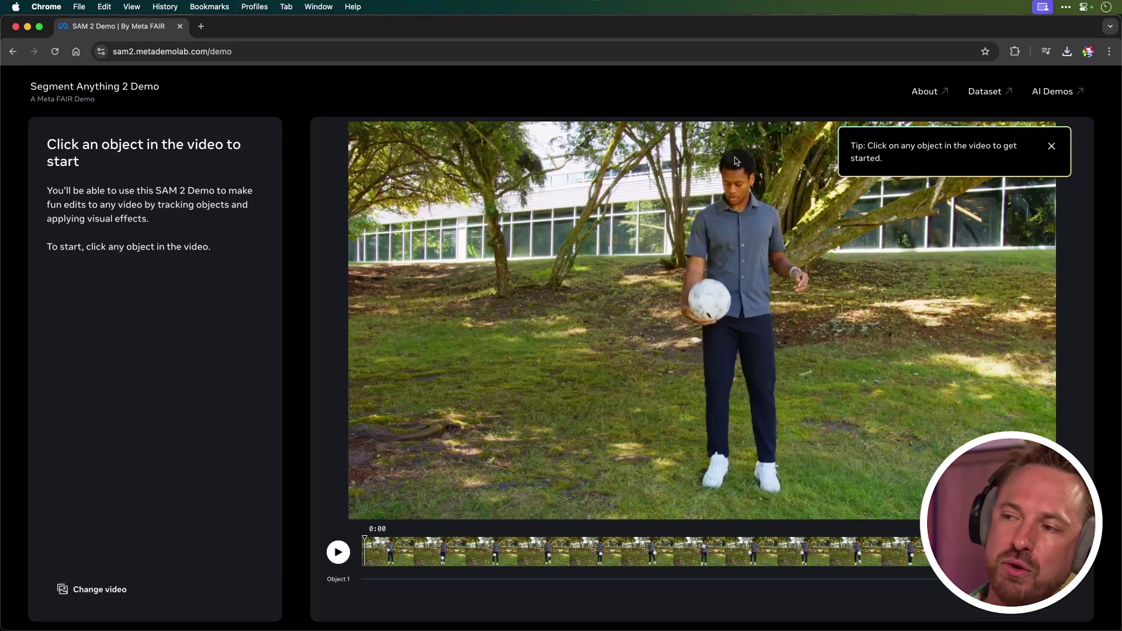
click(708, 303)
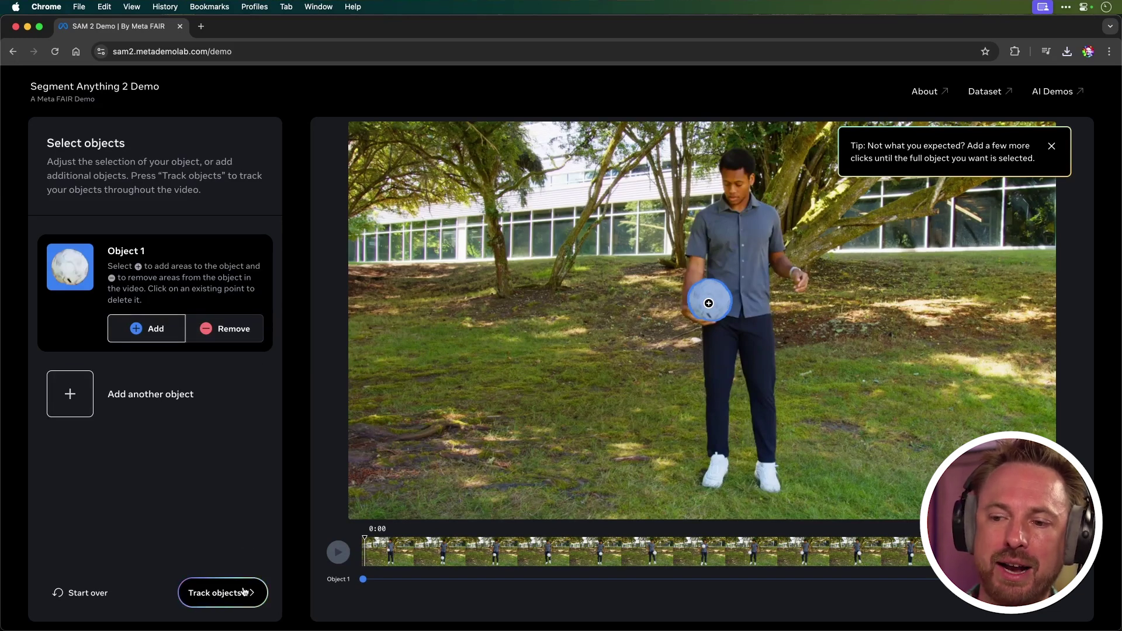
click(222, 592)
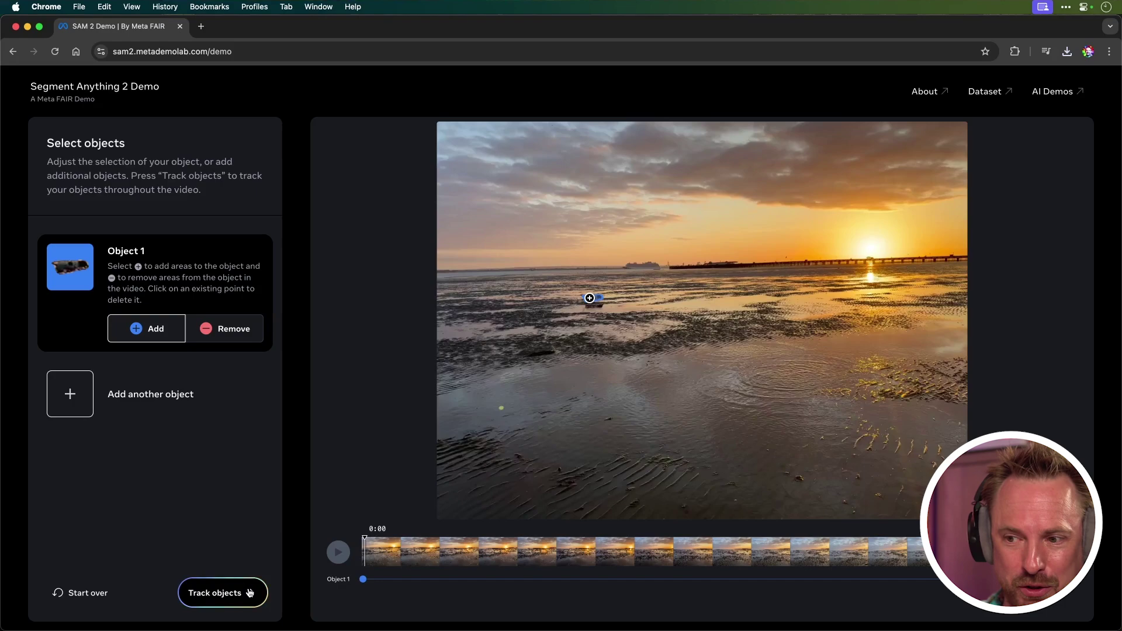
Step: Track the dog (Object 1) across the whole beach video
click(250, 593)
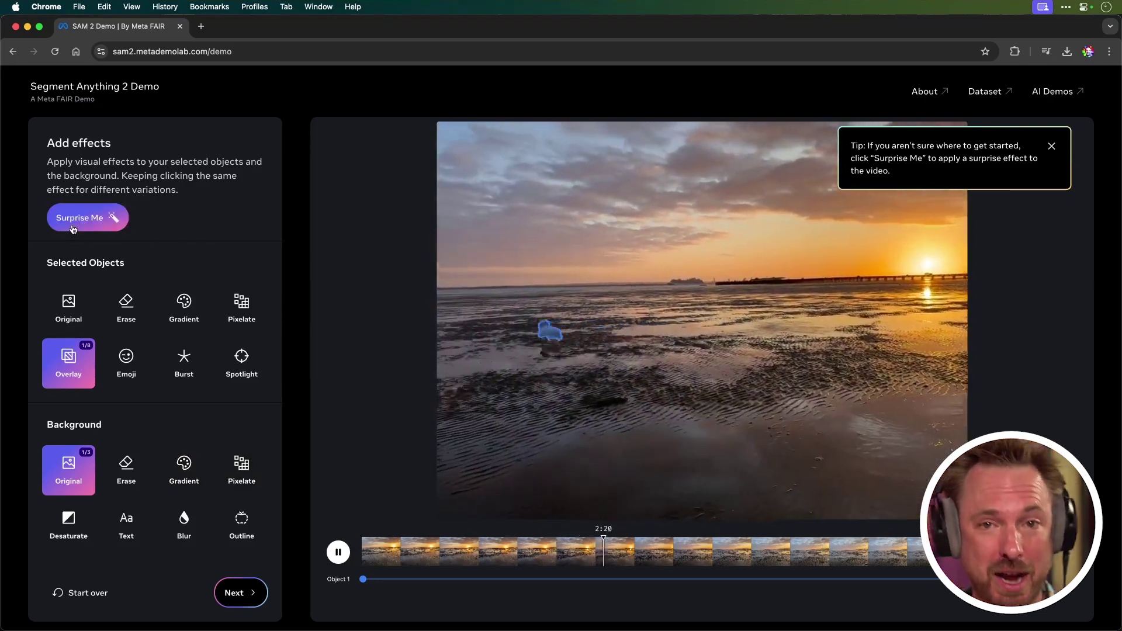
Step: Cycle through random Surprise Me effects until Erase dog and Outline background appear
click(73, 219)
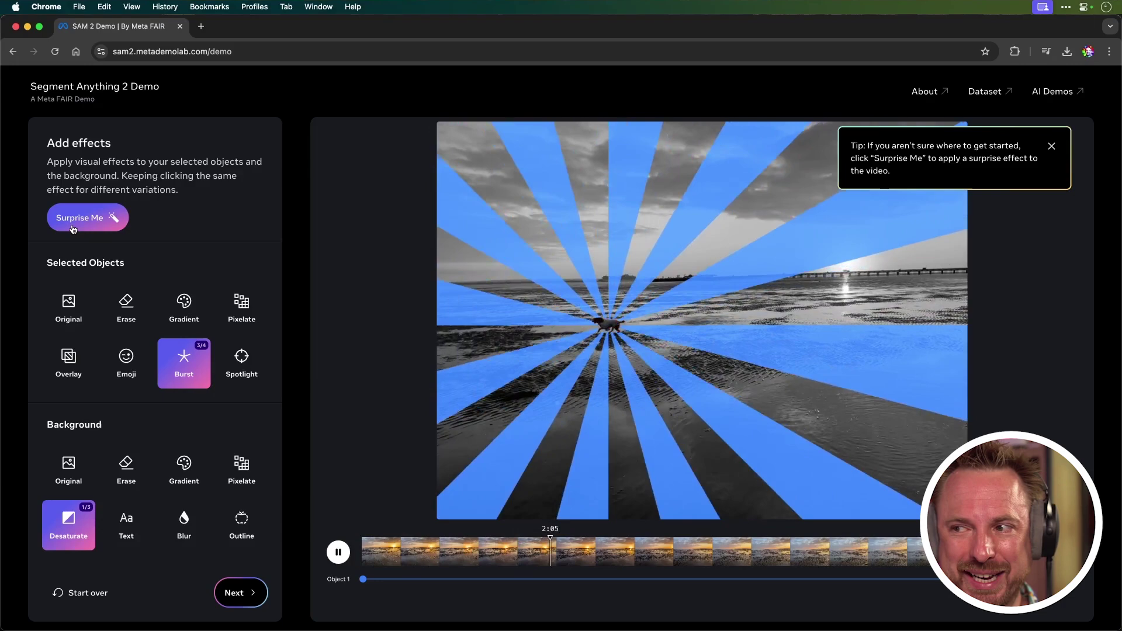
click(73, 219)
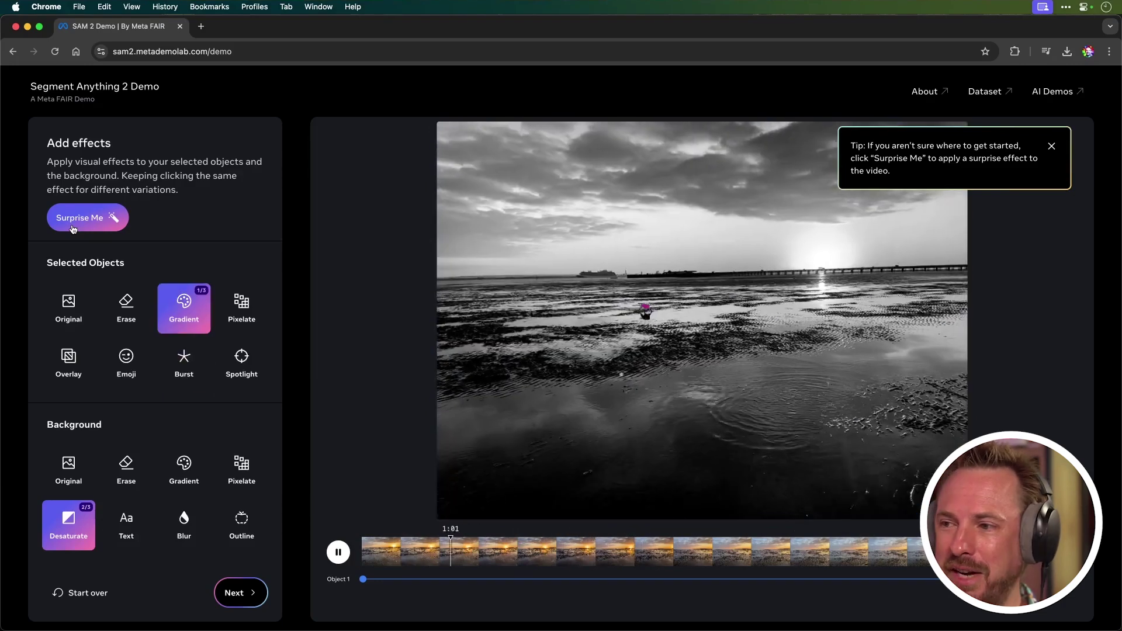
click(73, 219)
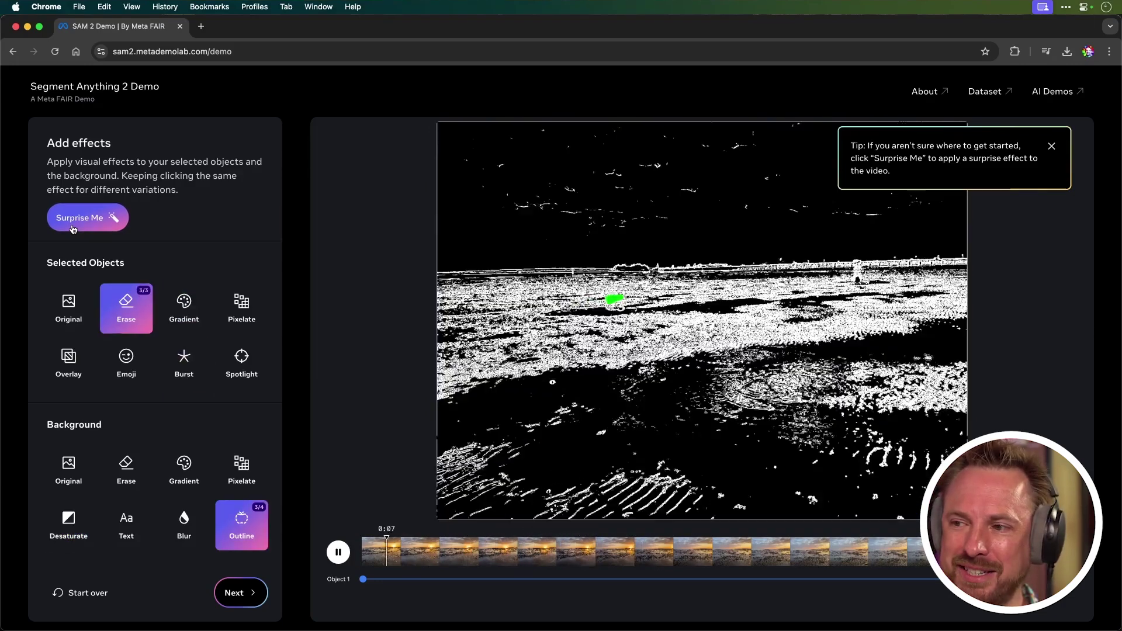